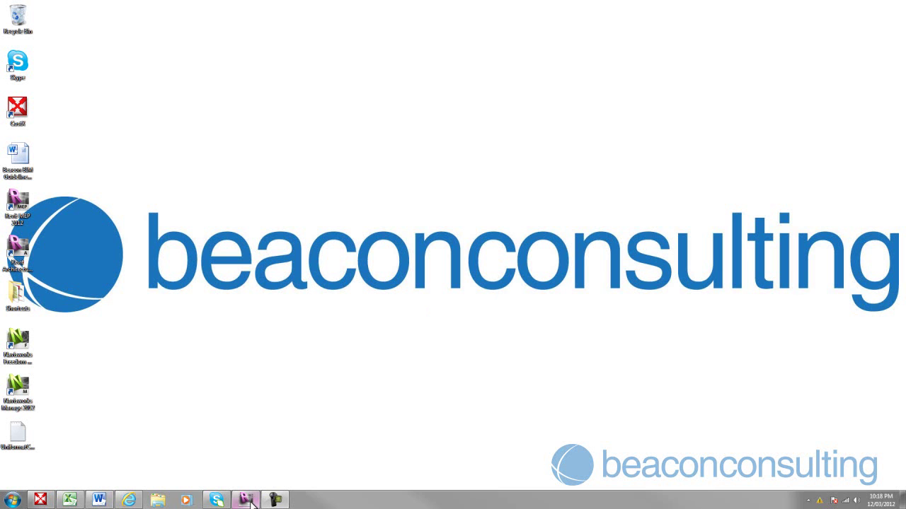
- Return to the Revit project and select the Families section of the Project Browser
{"action": "mouse_move", "coordinate": [249, 502]}
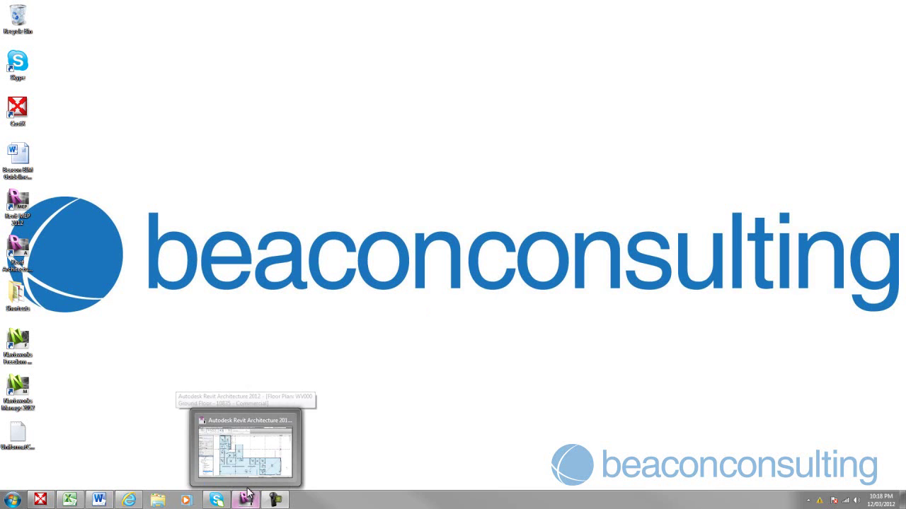
{"action": "left_click", "coordinate": [246, 500]}
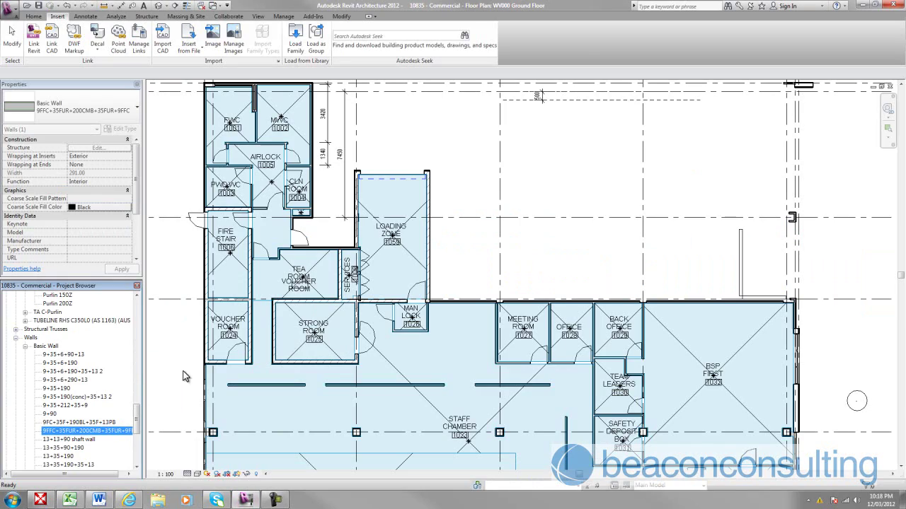
{"action": "left_click_drag", "start_coordinate": [137, 417], "coordinate": [132, 310]}
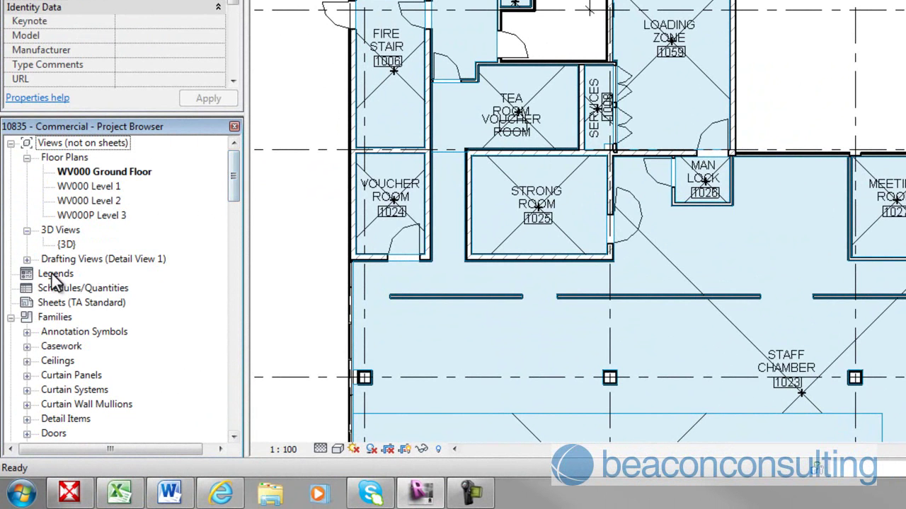
{"action": "left_click", "coordinate": [39, 319]}
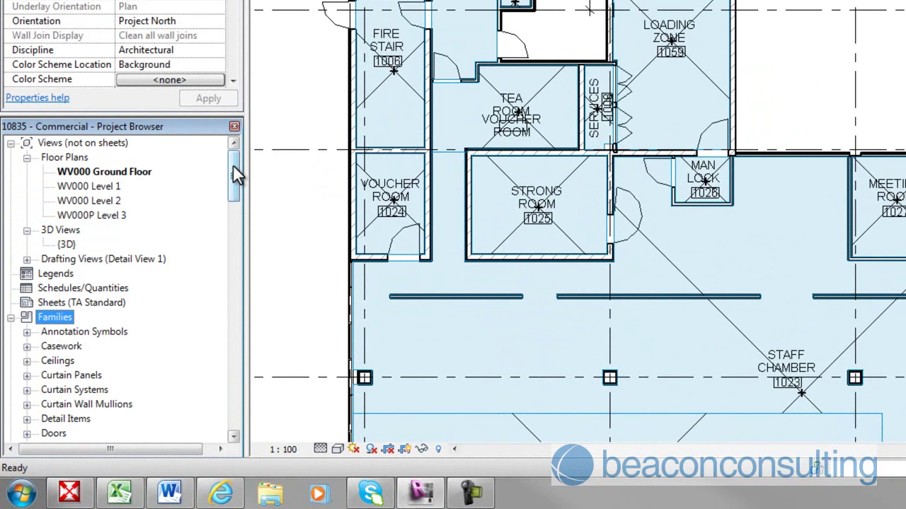
- Select the 9FFC+35FUR+200CMB+35FUR+9FFC Basic Wall type under Families > Walls
{"action": "left_click", "coordinate": [511, 151]}
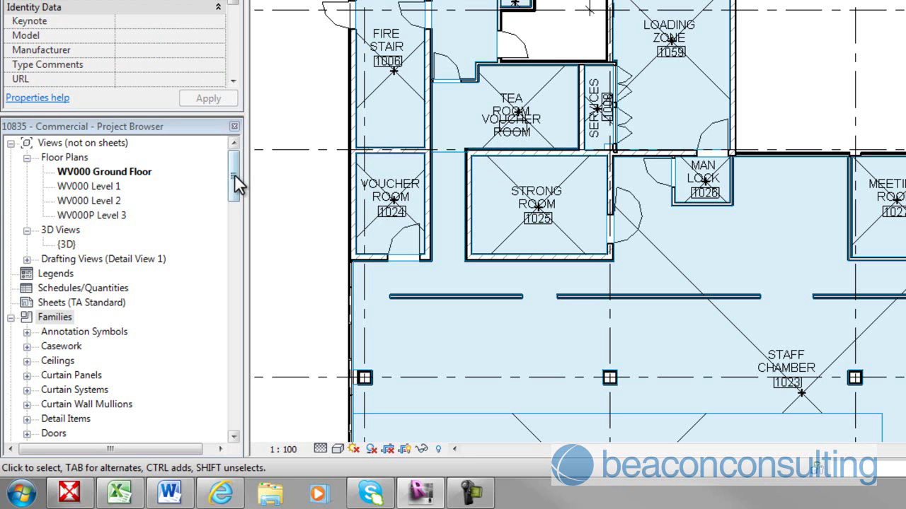
{"action": "left_click_drag", "start_coordinate": [232, 164], "coordinate": [223, 396]}
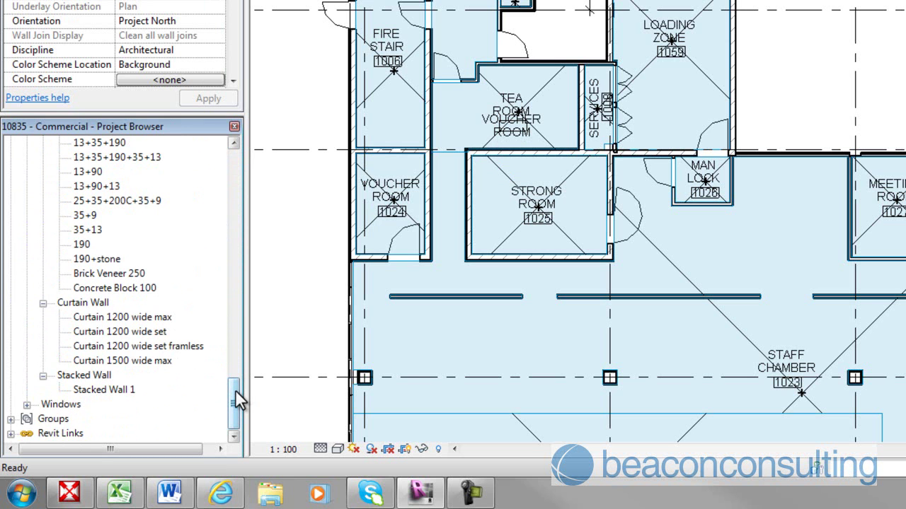
{"action": "left_click_drag", "start_coordinate": [234, 393], "coordinate": [233, 364]}
{"action": "left_click", "coordinate": [162, 288]}
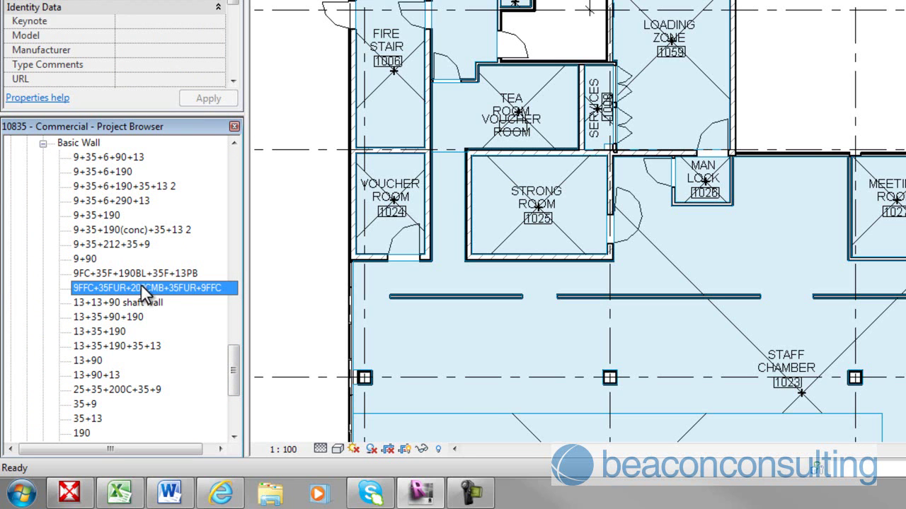
- Show the 9FFC+35FUR+200CMB+35FUR+9FFC type's seven-layer, 291.00 thick structure in Edit Assembly
{"action": "right_click", "coordinate": [143, 293]}
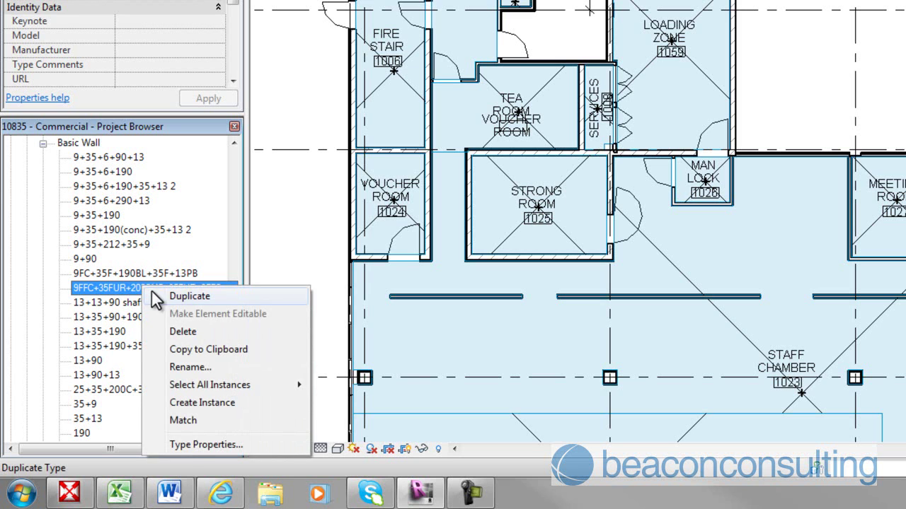
{"action": "left_click", "coordinate": [191, 444]}
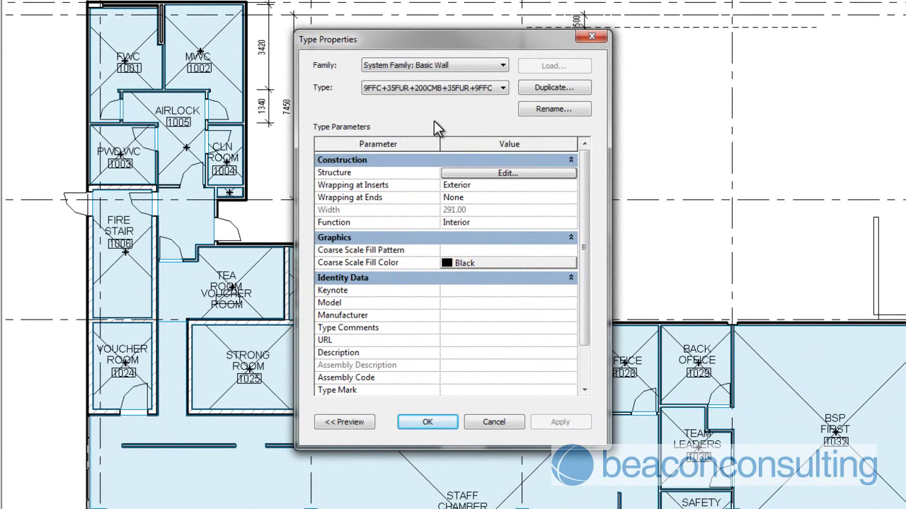
{"action": "left_click", "coordinate": [386, 92]}
{"action": "left_click", "coordinate": [471, 173]}
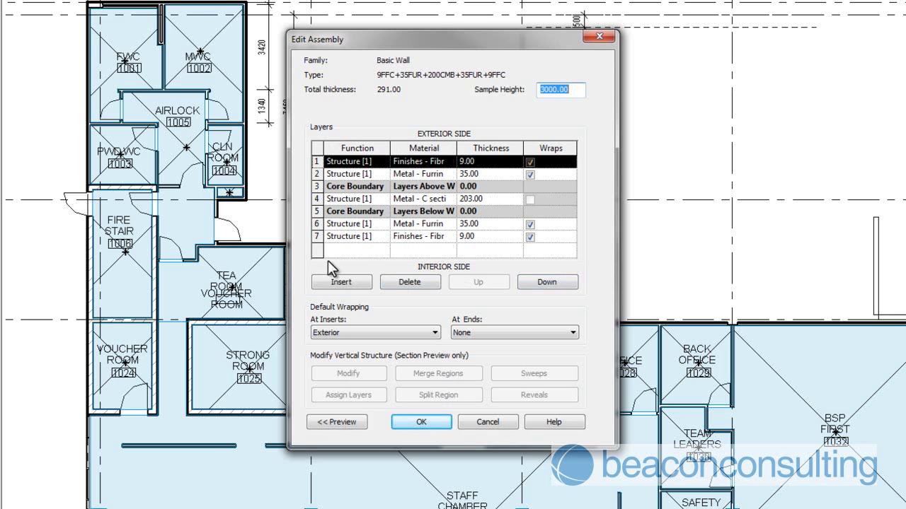
- Leave the layer structure and browse the Uniformat choices for the type's Assembly Code
{"action": "left_click", "coordinate": [425, 420]}
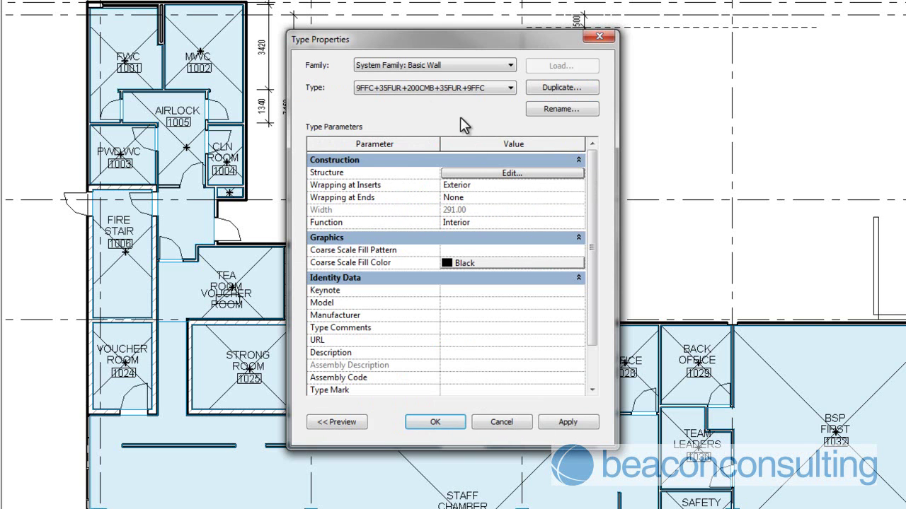
{"action": "left_click", "coordinate": [360, 92]}
{"action": "left_click_drag", "start_coordinate": [592, 172], "coordinate": [590, 219]}
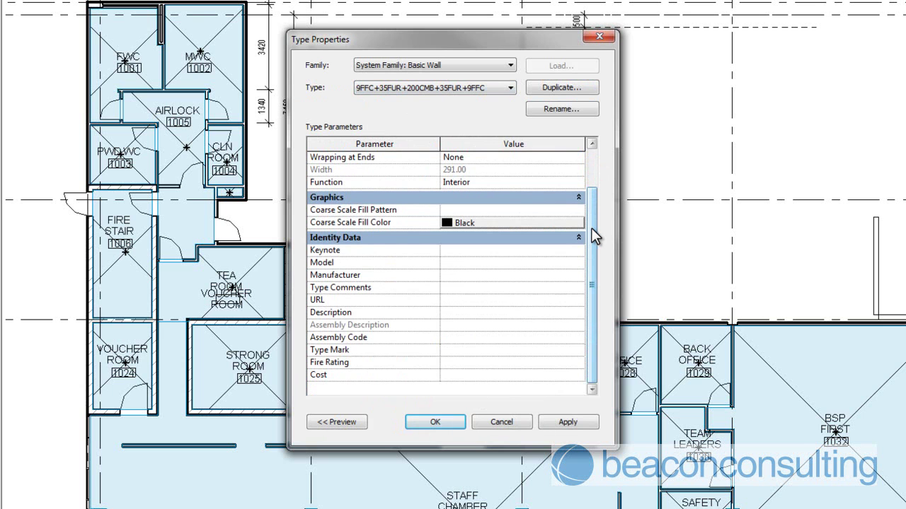
{"action": "left_click", "coordinate": [471, 339]}
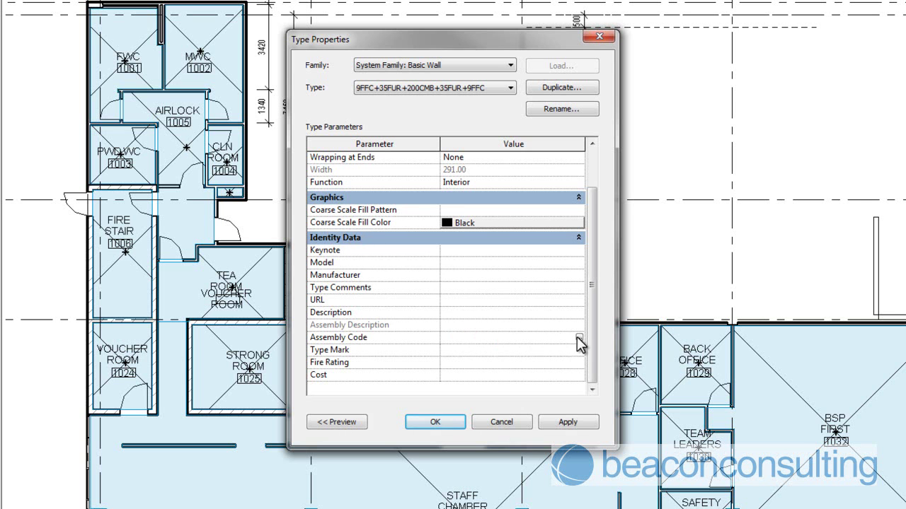
{"action": "left_click", "coordinate": [578, 337]}
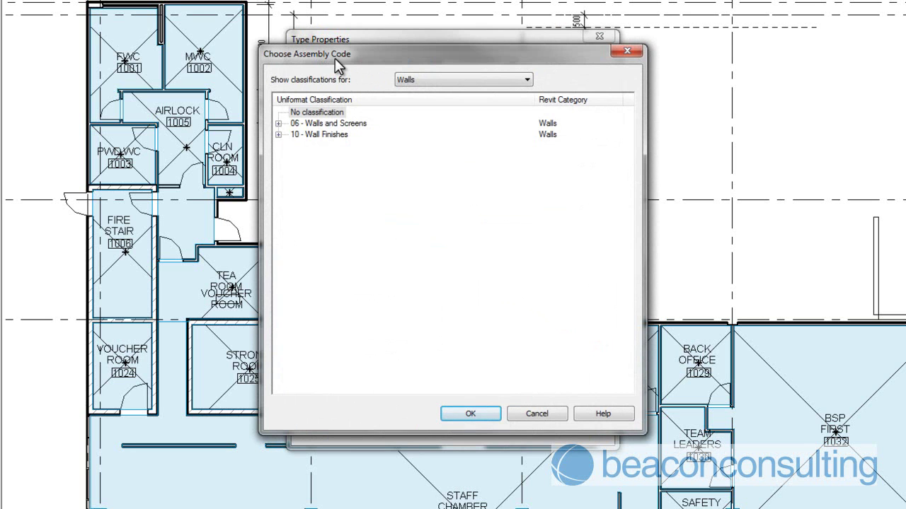
- Set the Assembly Code to 0603 -Walls Concrete Block from 06 - Walls and Screens
{"action": "left_click", "coordinate": [279, 123]}
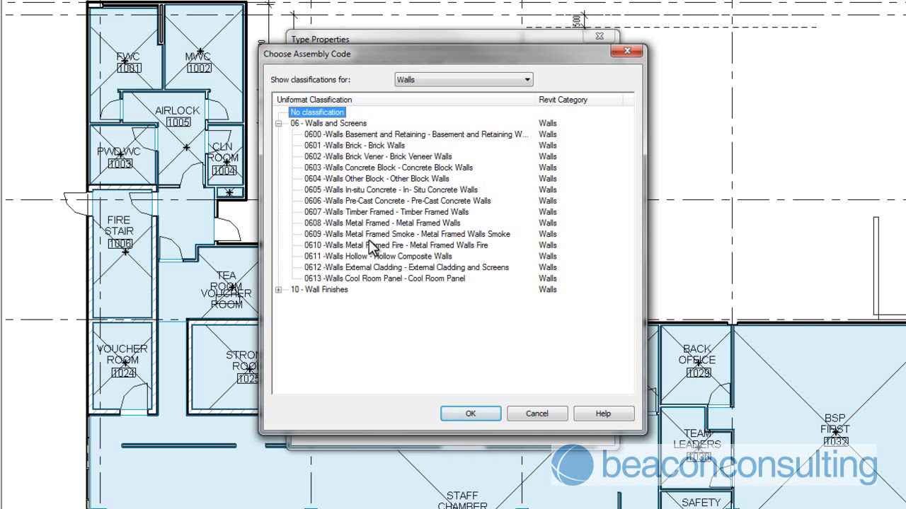
{"action": "left_click", "coordinate": [386, 170]}
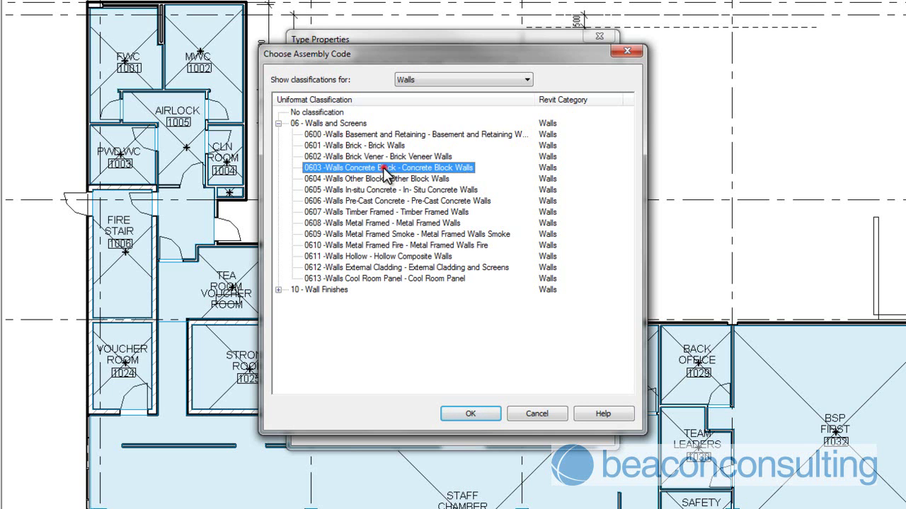
{"action": "left_click", "coordinate": [398, 245]}
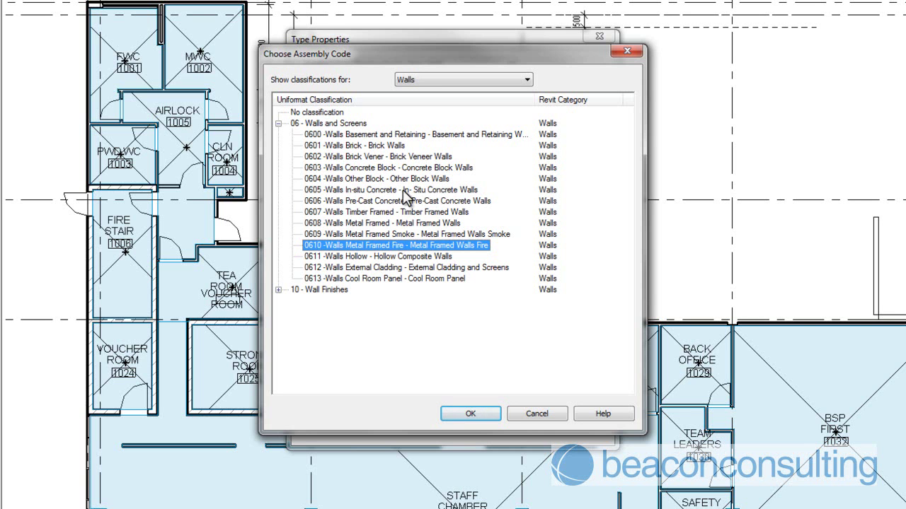
{"action": "left_click", "coordinate": [409, 168]}
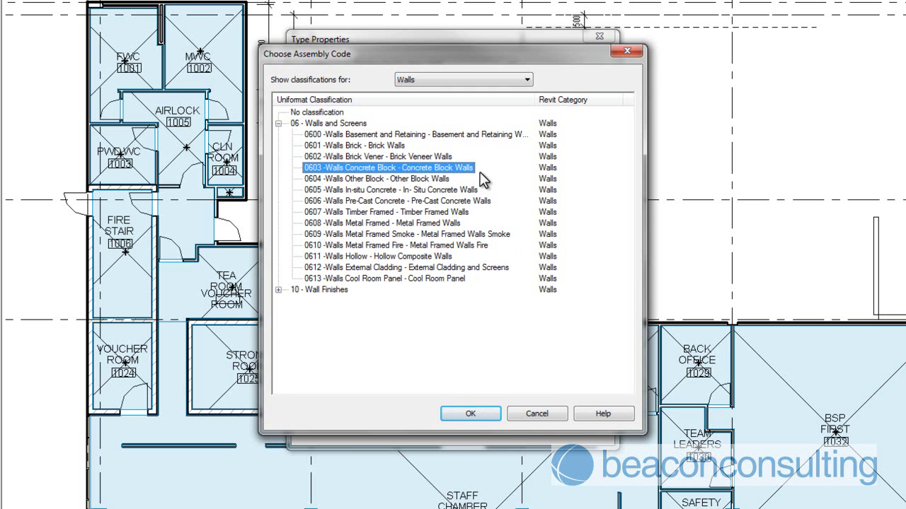
{"action": "left_click", "coordinate": [478, 413]}
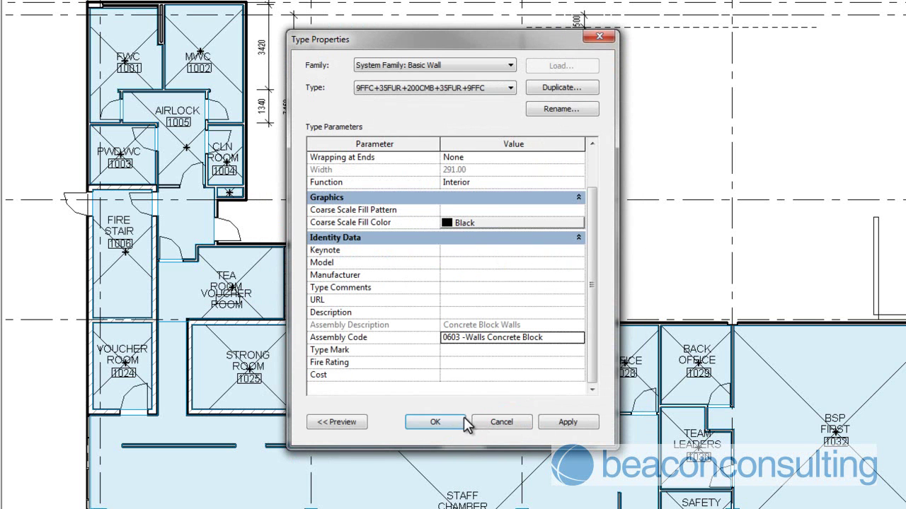
- Apply the 0603 code to the wall type and close Type Properties
{"action": "left_click", "coordinate": [568, 423]}
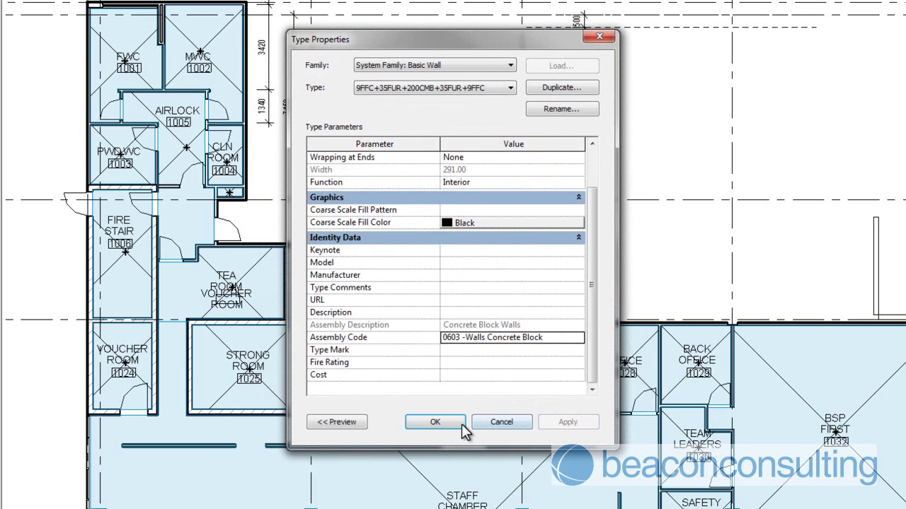
{"action": "left_click", "coordinate": [437, 422]}
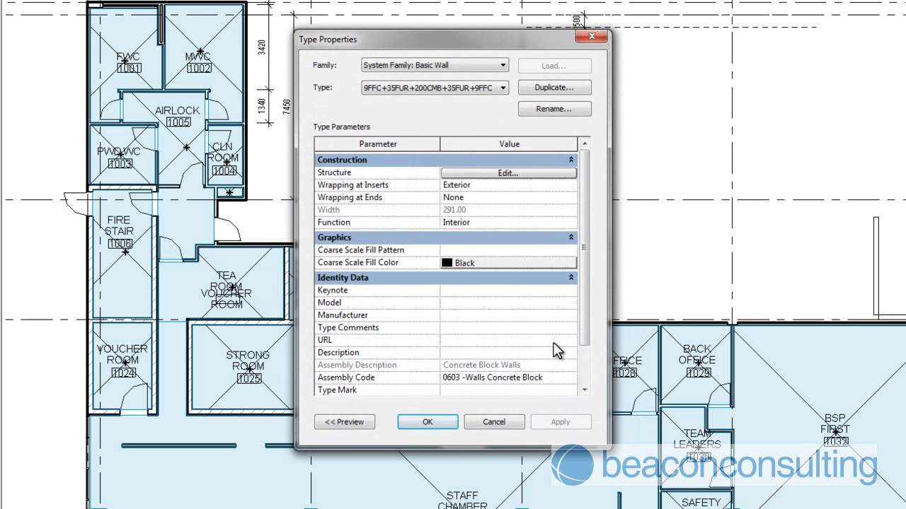
{"action": "left_click_drag", "start_coordinate": [586, 283], "coordinate": [582, 334]}
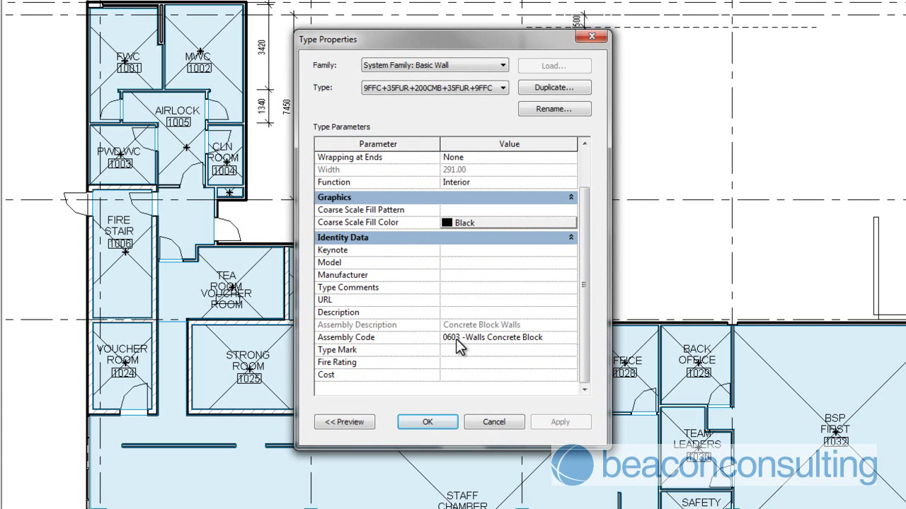
{"action": "left_click", "coordinate": [430, 422]}
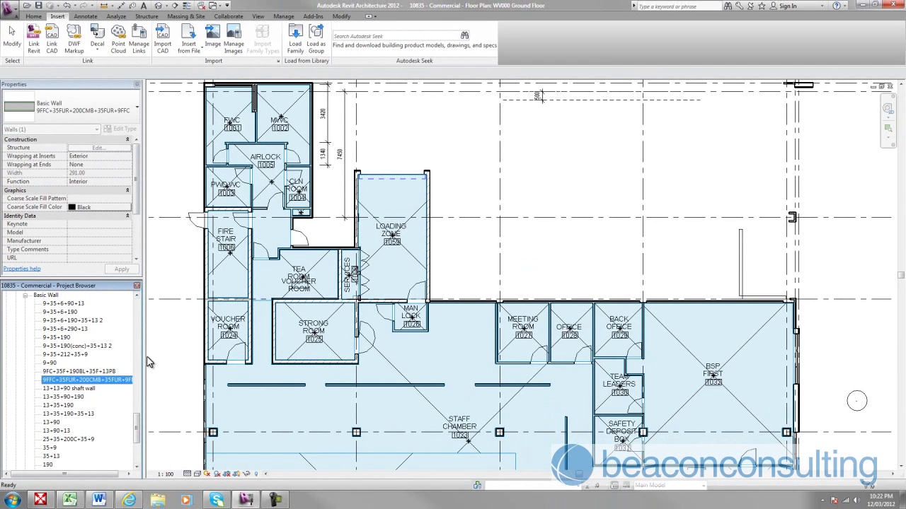
- Start a new schedule from Schedules/Quantities, saving the project at the reminder
{"action": "left_click", "coordinate": [138, 426]}
{"action": "scroll", "coordinate": [138, 425], "scroll_direction": "up", "scroll_amount": 15}
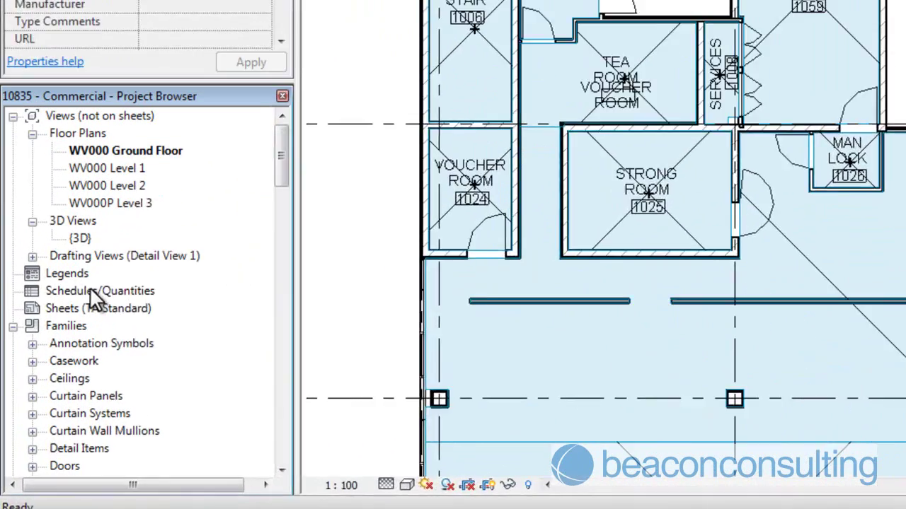
{"action": "left_click", "coordinate": [47, 379]}
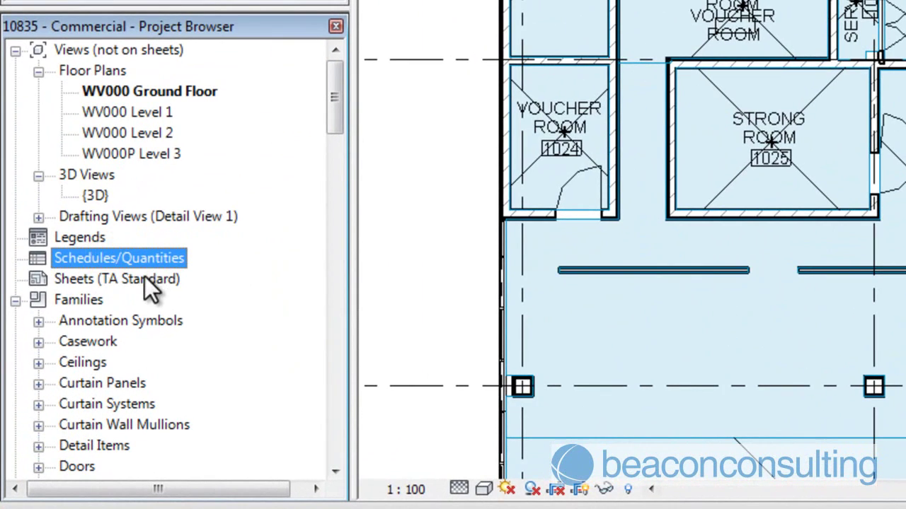
{"action": "right_click", "coordinate": [70, 260]}
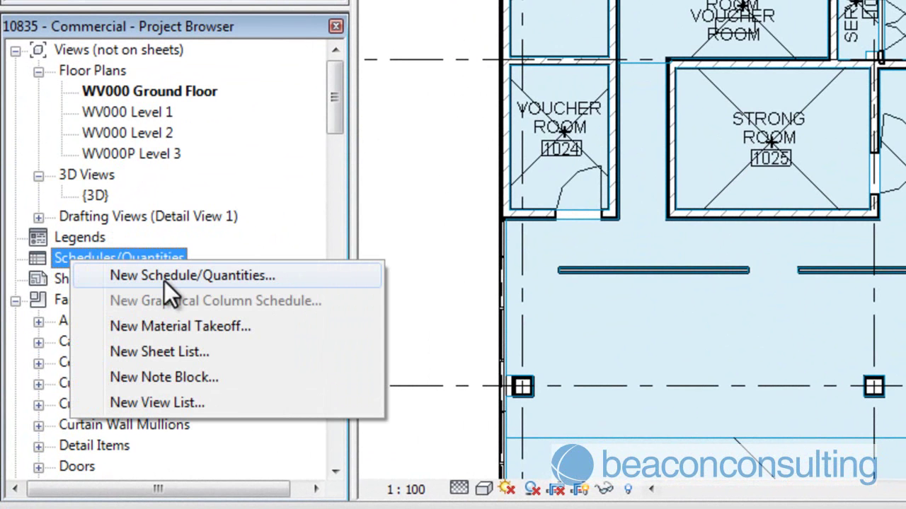
{"action": "left_click", "coordinate": [230, 278]}
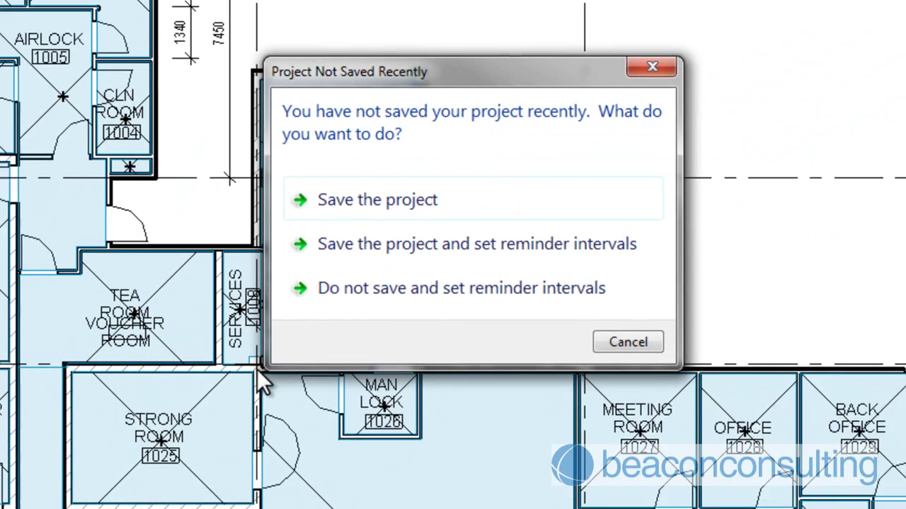
{"action": "left_click", "coordinate": [427, 212]}
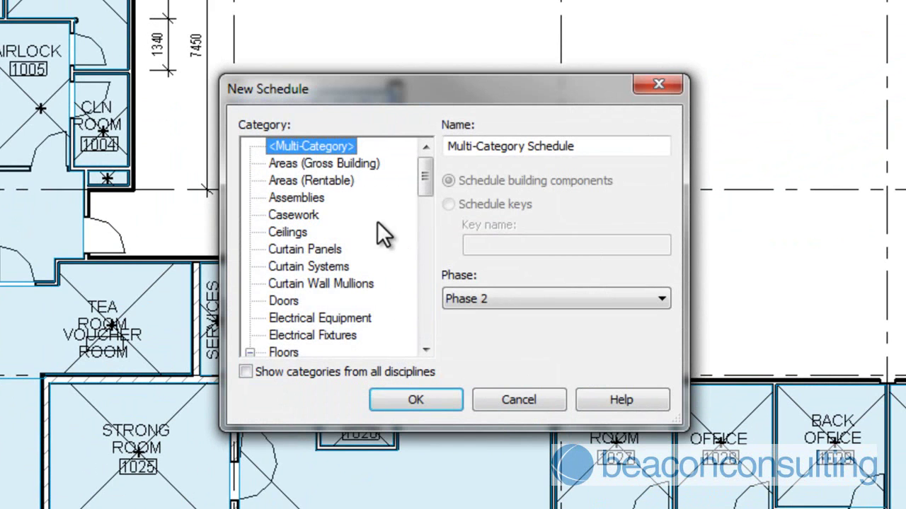
- Make a Walls schedule with Area, Assembly Code, Assembly Description, Assembly Name, Family, and Family and Type fields
{"action": "left_click_drag", "start_coordinate": [421, 178], "coordinate": [421, 333]}
{"action": "left_click", "coordinate": [283, 302]}
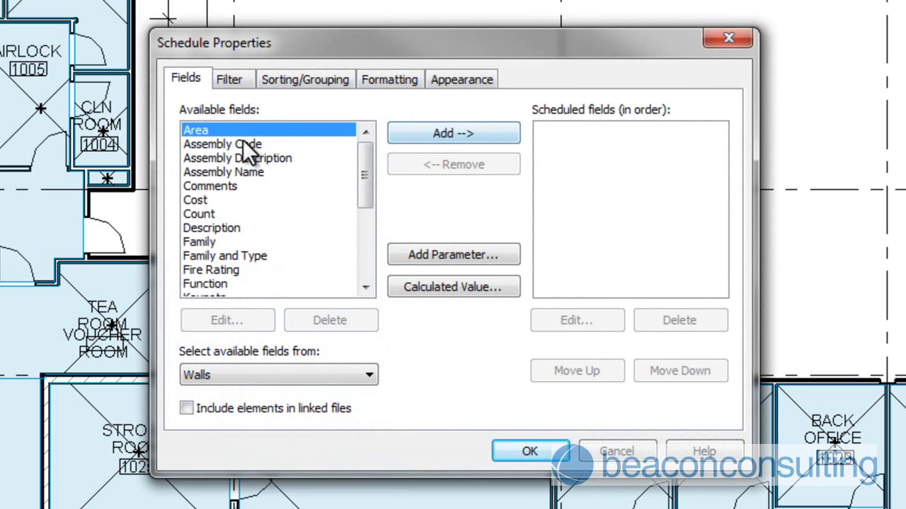
{"action": "left_click", "coordinate": [455, 138]}
{"action": "left_click", "coordinate": [410, 134]}
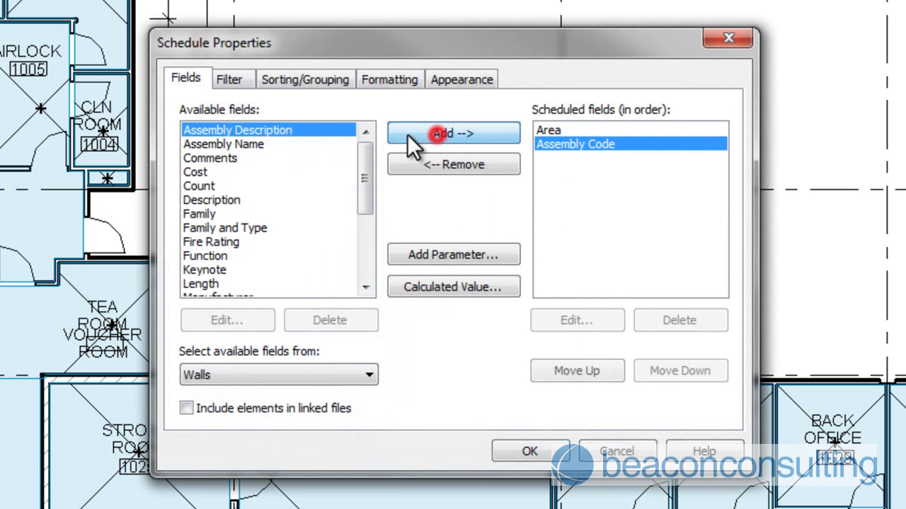
{"action": "left_click", "coordinate": [425, 134]}
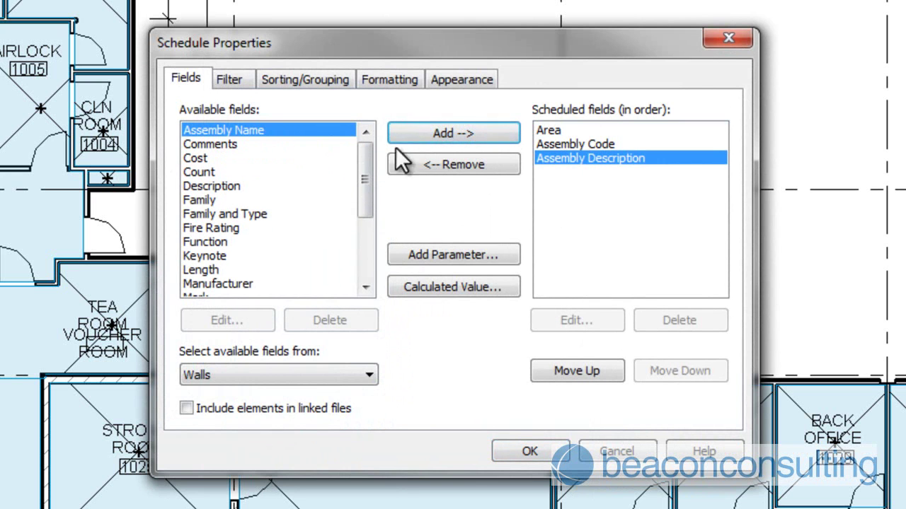
{"action": "left_click", "coordinate": [433, 136]}
{"action": "left_click", "coordinate": [220, 185]}
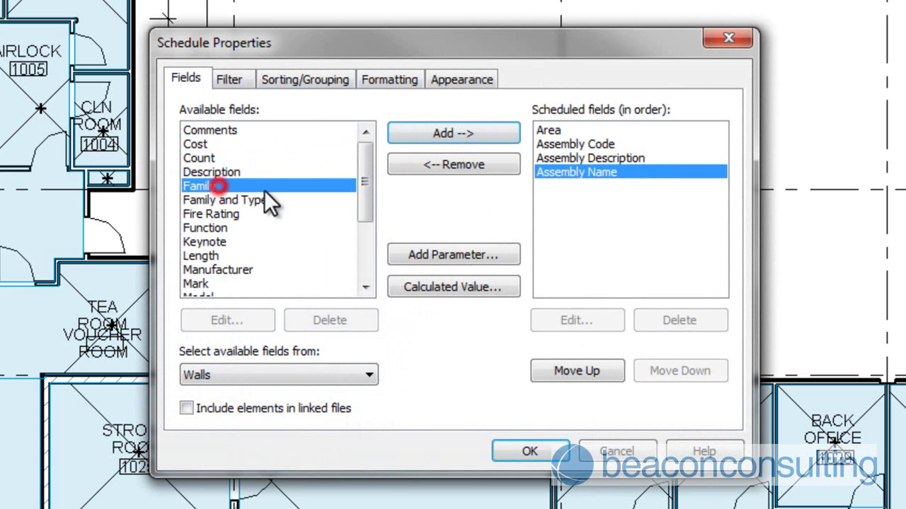
{"action": "left_click", "coordinate": [433, 133]}
{"action": "left_click", "coordinate": [442, 125]}
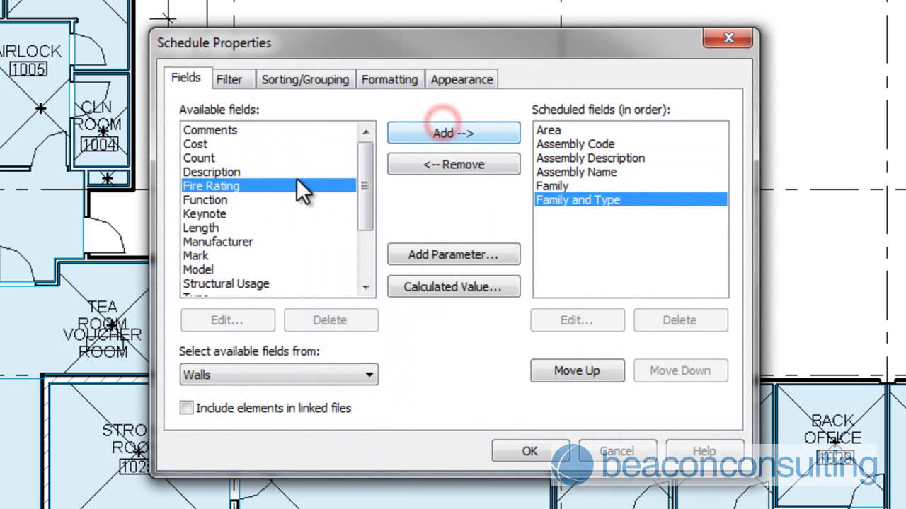
- Add Width, Description and Type fields and accept the schedule fields
{"action": "left_click_drag", "start_coordinate": [364, 171], "coordinate": [363, 227]}
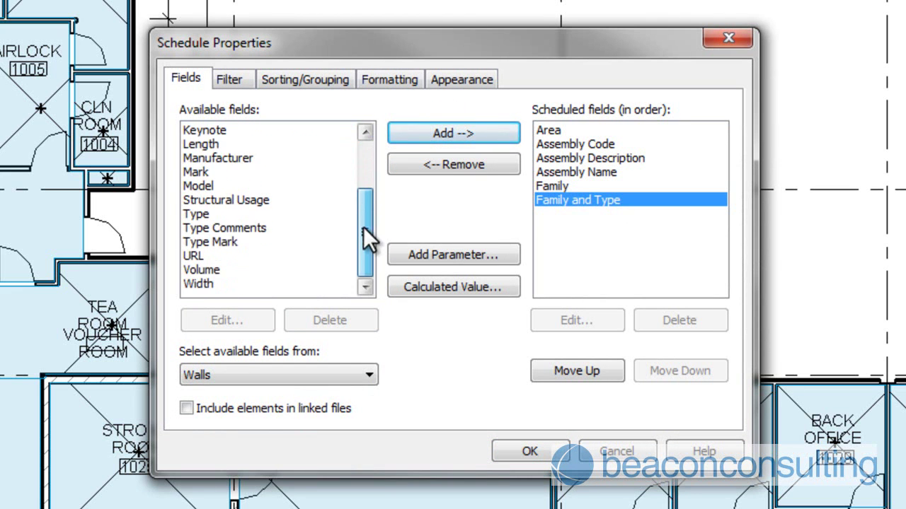
{"action": "left_click", "coordinate": [212, 283]}
{"action": "left_click", "coordinate": [450, 133]}
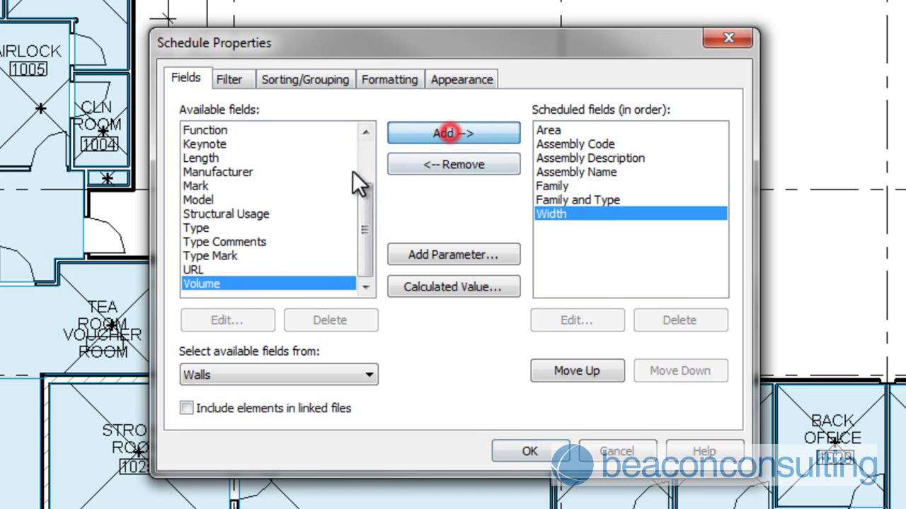
{"action": "left_click_drag", "start_coordinate": [366, 229], "coordinate": [358, 141]}
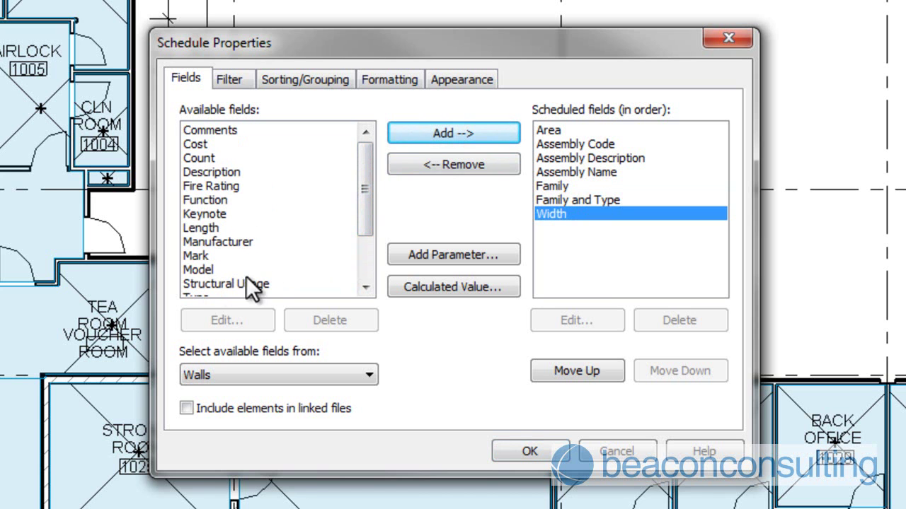
{"action": "left_click", "coordinate": [211, 172]}
{"action": "left_click", "coordinate": [423, 138]}
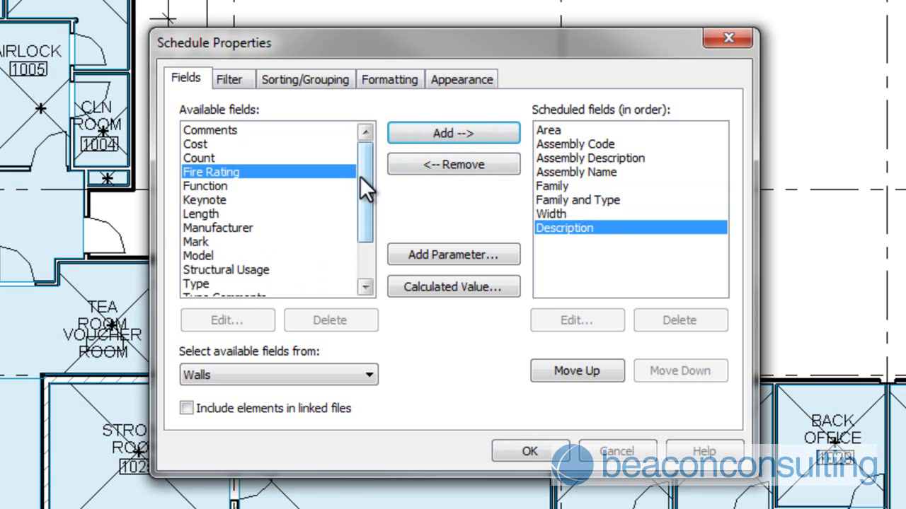
{"action": "left_click_drag", "start_coordinate": [364, 178], "coordinate": [366, 234]}
{"action": "left_click", "coordinate": [210, 228]}
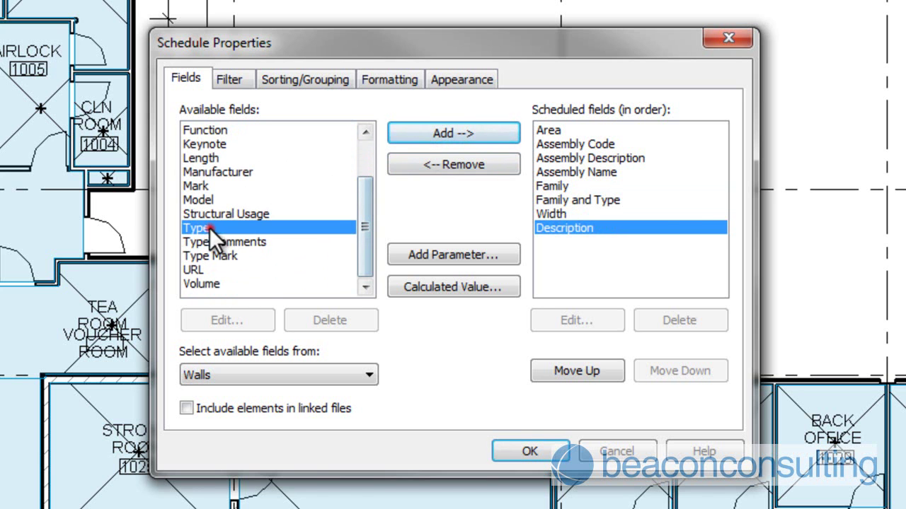
{"action": "left_click", "coordinate": [454, 139]}
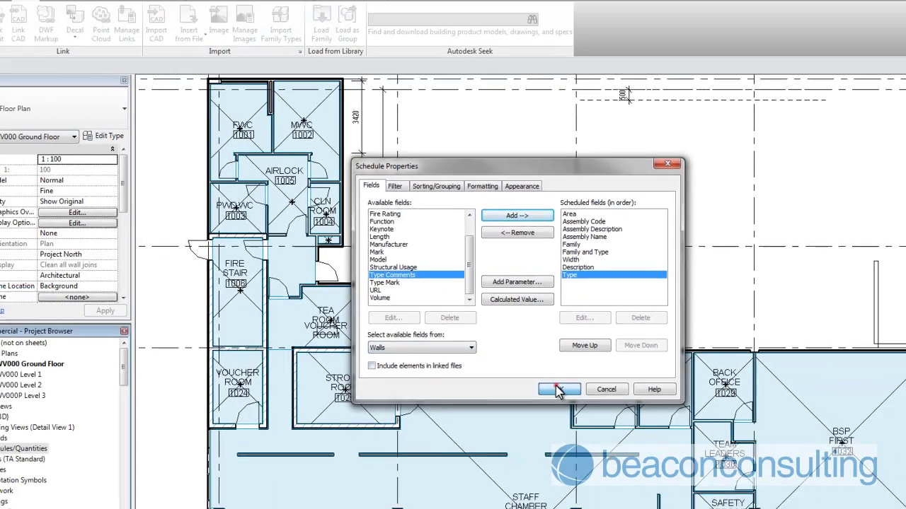
{"action": "left_click", "coordinate": [558, 389]}
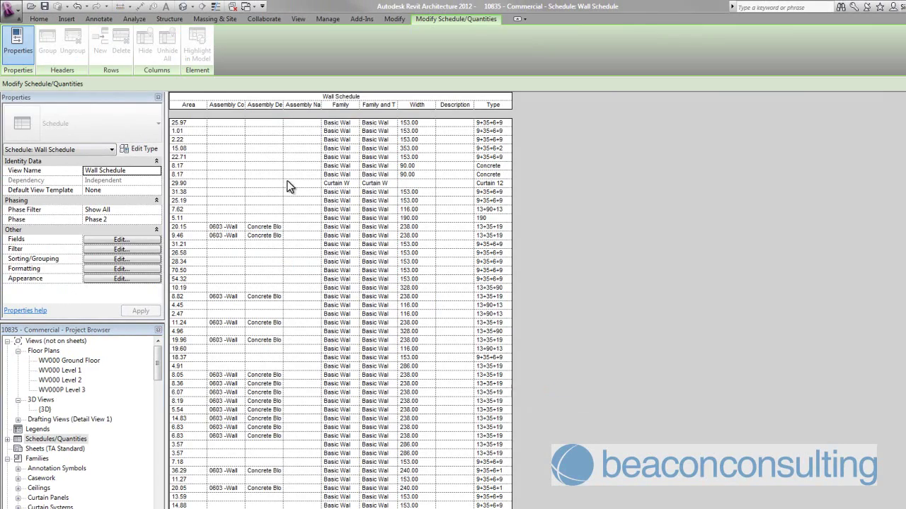
- Widen the Assembly Code and Family columns so full entries are readable
{"action": "left_click", "coordinate": [225, 130]}
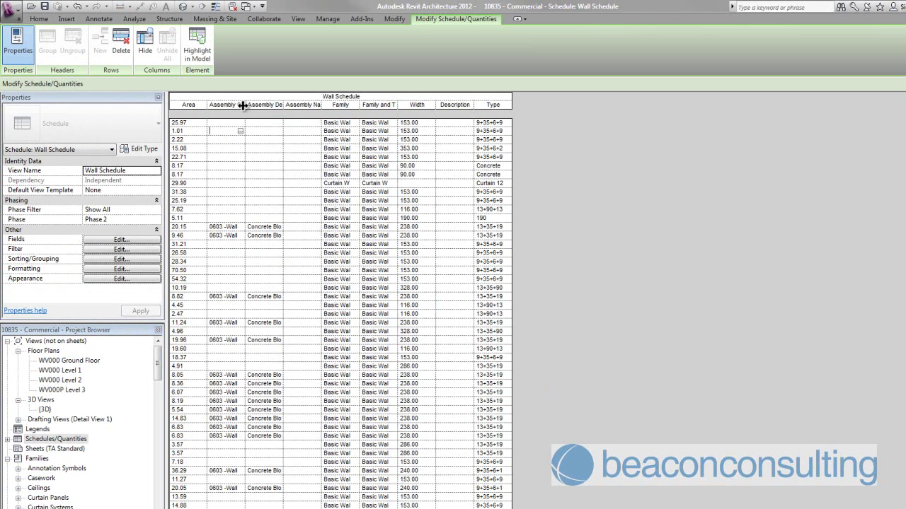
{"action": "left_click_drag", "start_coordinate": [245, 105], "coordinate": [361, 104]}
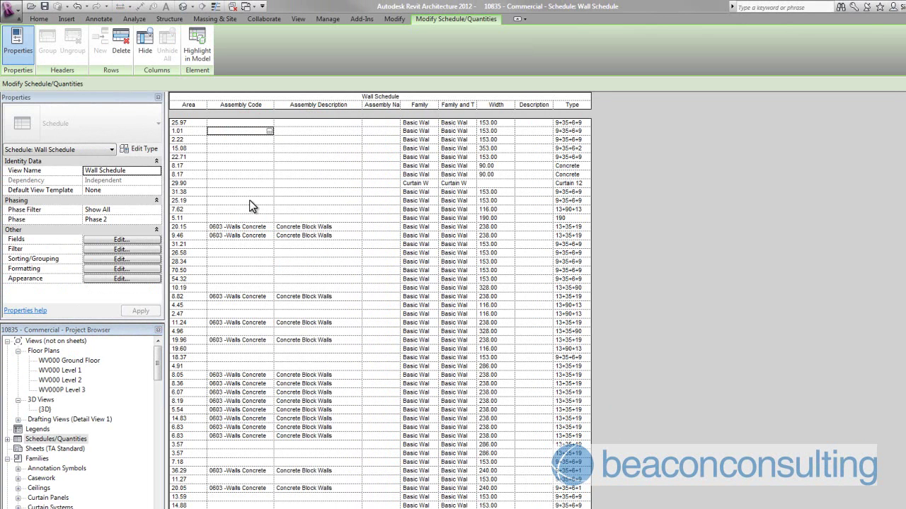
{"action": "scroll", "coordinate": [253, 197], "scroll_direction": "down", "scroll_amount": 6}
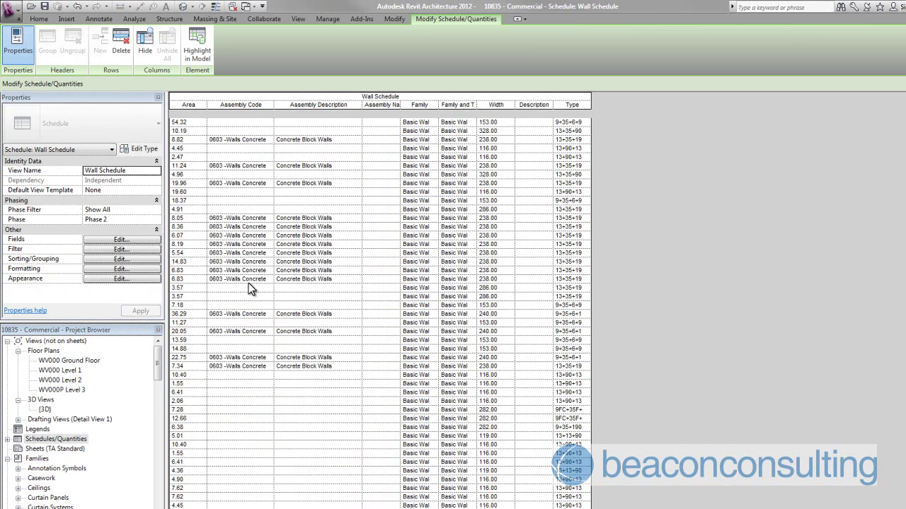
{"action": "scroll", "coordinate": [246, 283], "scroll_direction": "down", "scroll_amount": 15}
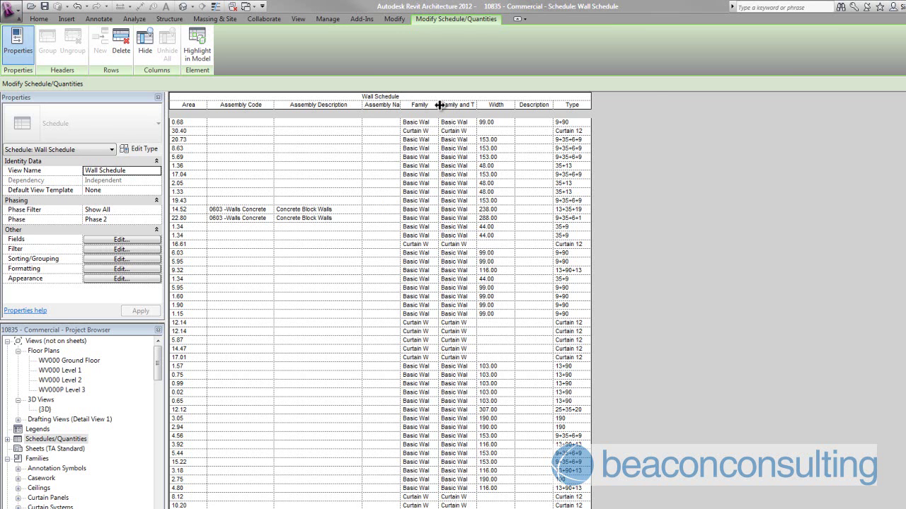
{"action": "left_click_drag", "start_coordinate": [439, 104], "coordinate": [504, 105]}
{"action": "scroll", "coordinate": [285, 331], "scroll_direction": "up", "scroll_amount": 15}
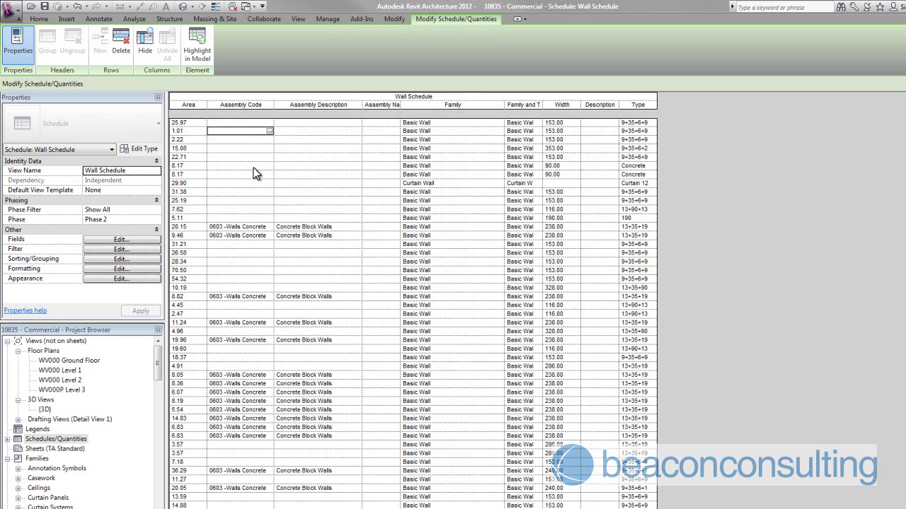
- Begin editing the Assembly Code cell of the 25.97 wall row
{"action": "left_click", "coordinate": [241, 125]}
{"action": "left_click", "coordinate": [236, 131]}
{"action": "left_click", "coordinate": [238, 124]}
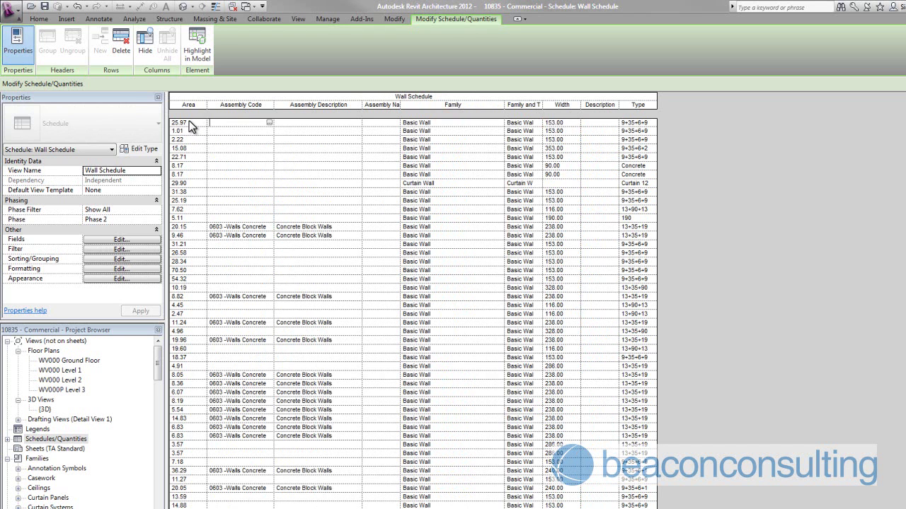
{"action": "left_click", "coordinate": [238, 123]}
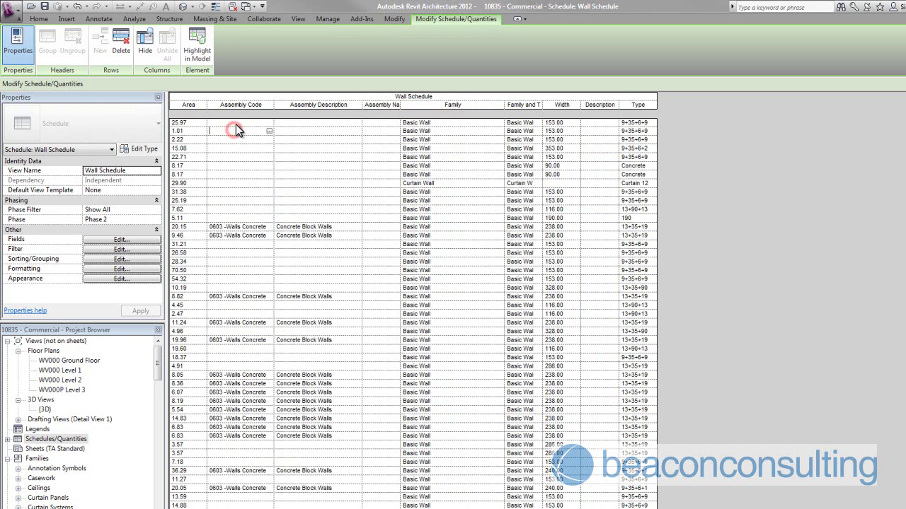
{"action": "left_click", "coordinate": [269, 122]}
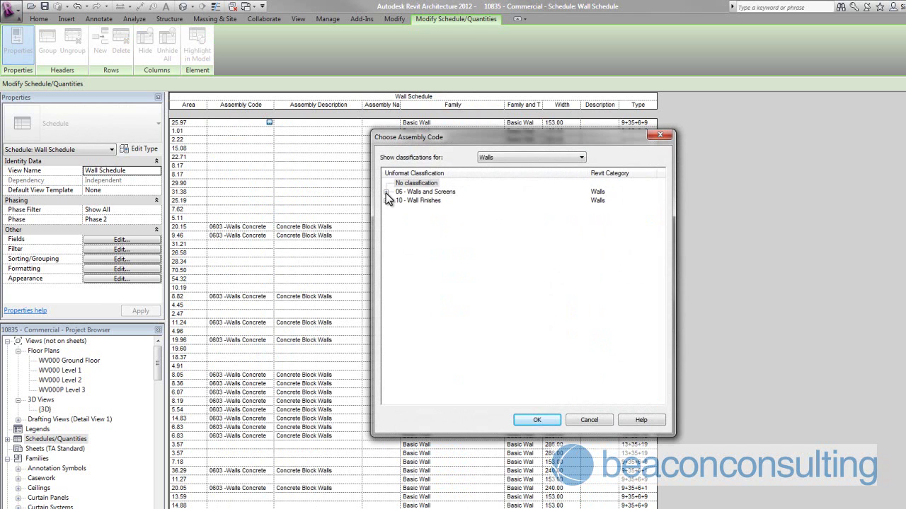
{"action": "left_click", "coordinate": [386, 192]}
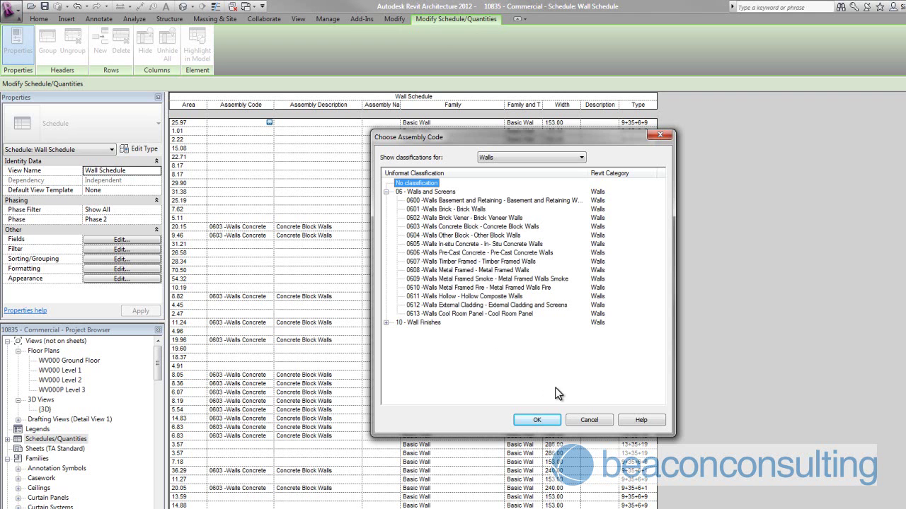
{"action": "left_click", "coordinate": [593, 420]}
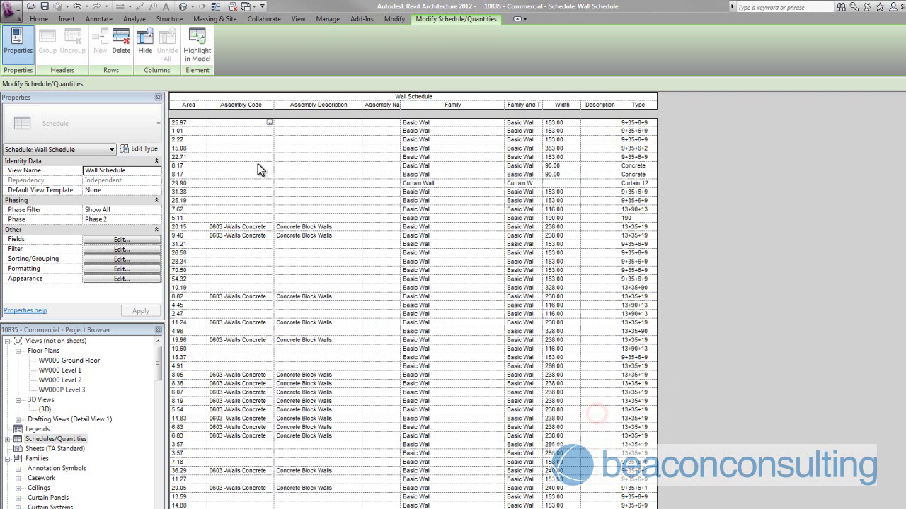
- Locate the first schedule row's wall in the model views, ending on the {3D} view
{"action": "right_click", "coordinate": [189, 124]}
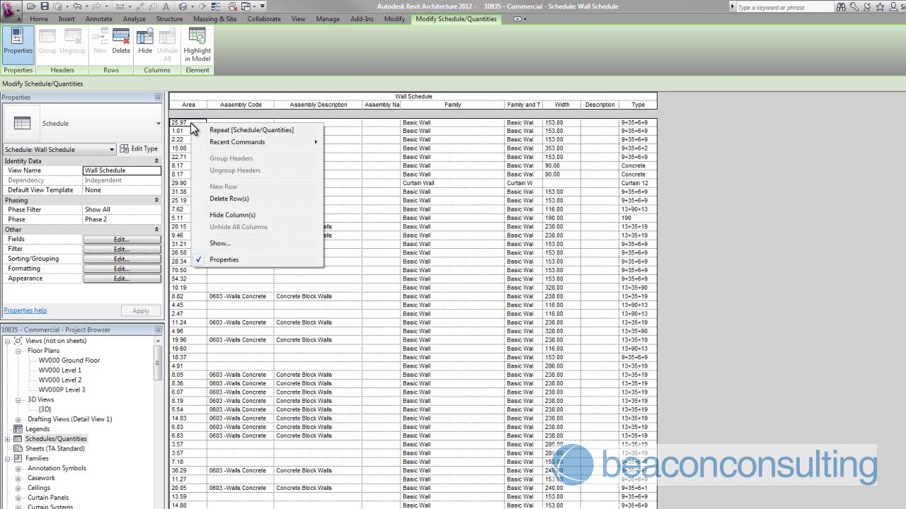
{"action": "left_click", "coordinate": [228, 244]}
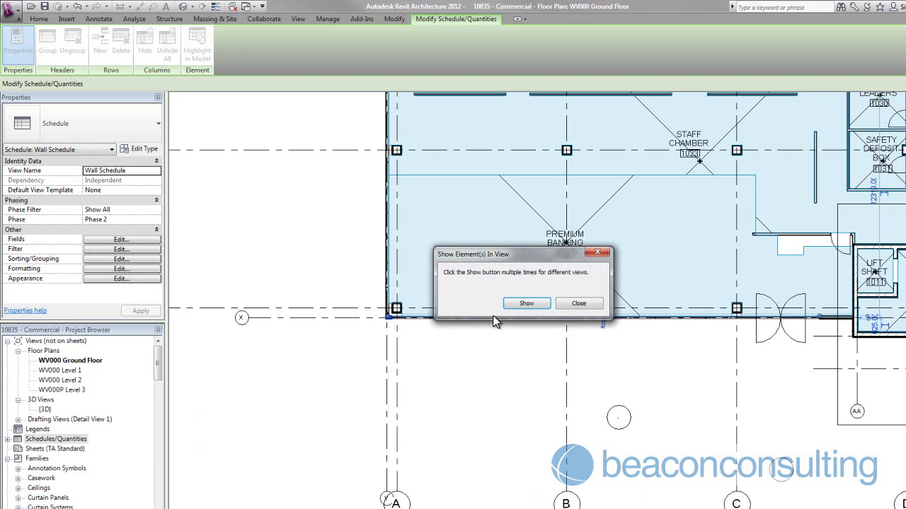
{"action": "left_click", "coordinate": [527, 306]}
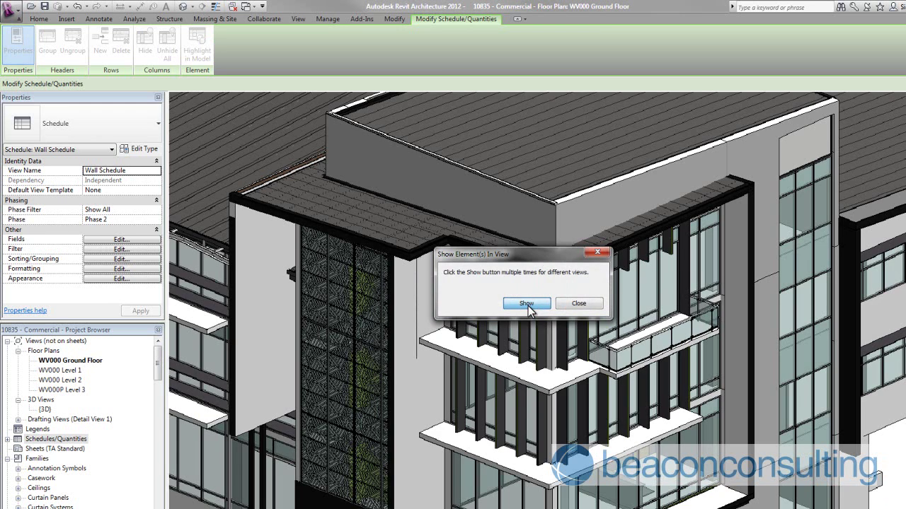
{"action": "left_click", "coordinate": [524, 304]}
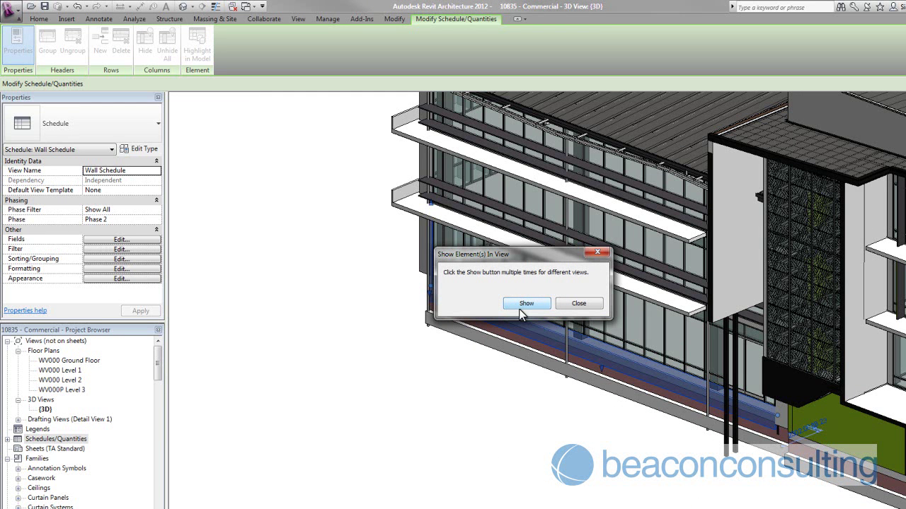
{"action": "left_click", "coordinate": [578, 304]}
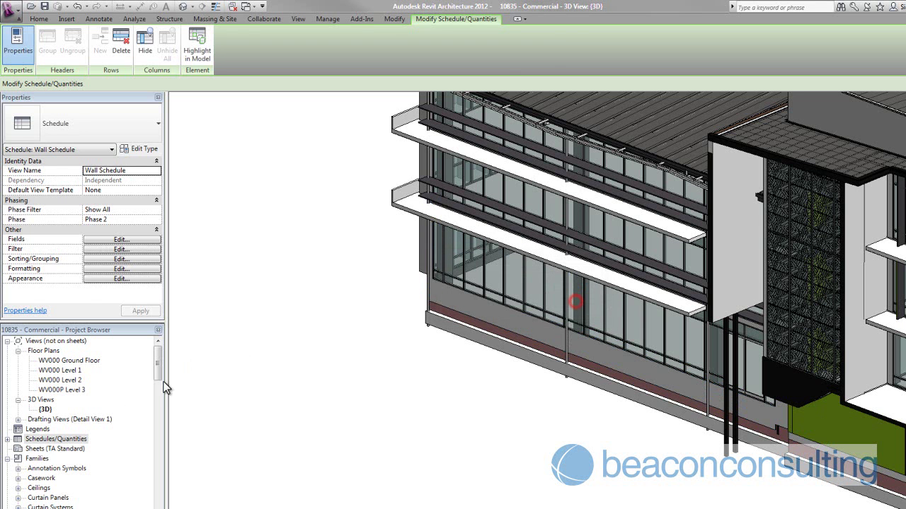
{"action": "double_click", "coordinate": [51, 439]}
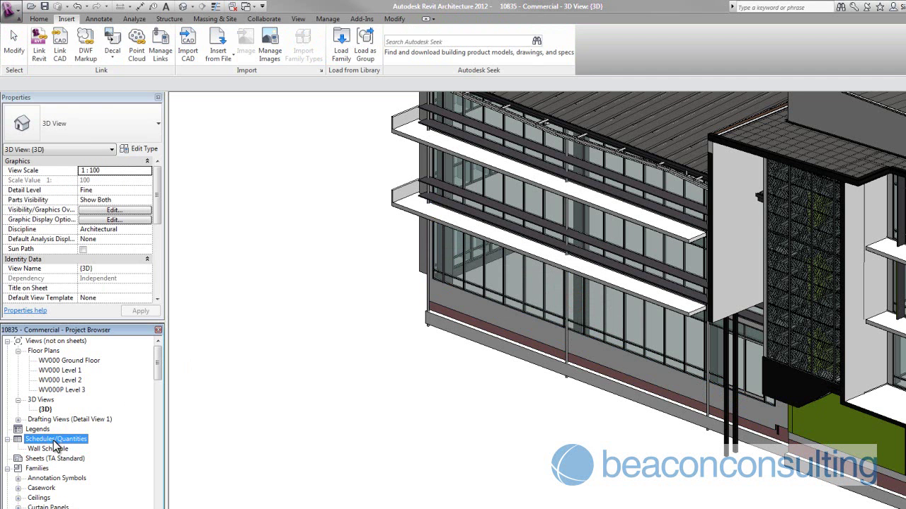
- In Wall Schedule, give the first row's wall type assembly code 0603 -Walls Concrete Block for all its walls
{"action": "double_click", "coordinate": [32, 451]}
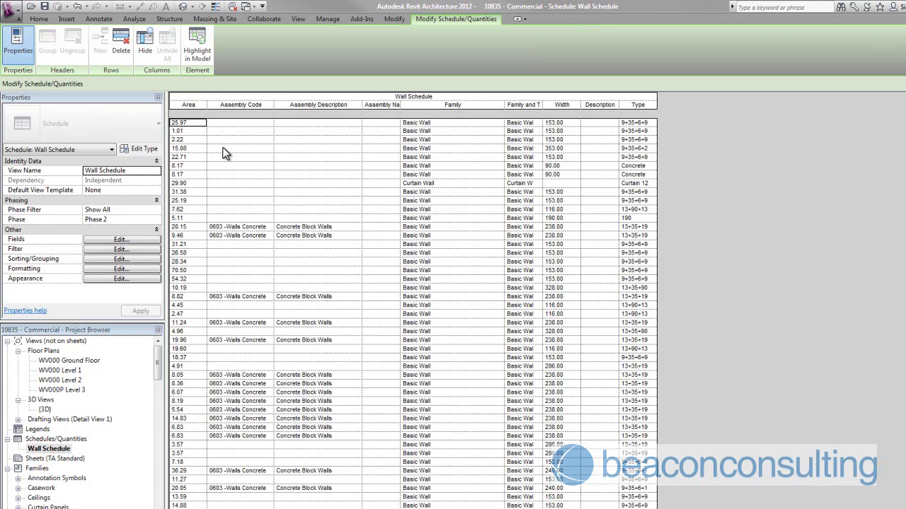
{"action": "left_click", "coordinate": [248, 123]}
{"action": "left_click", "coordinate": [269, 122]}
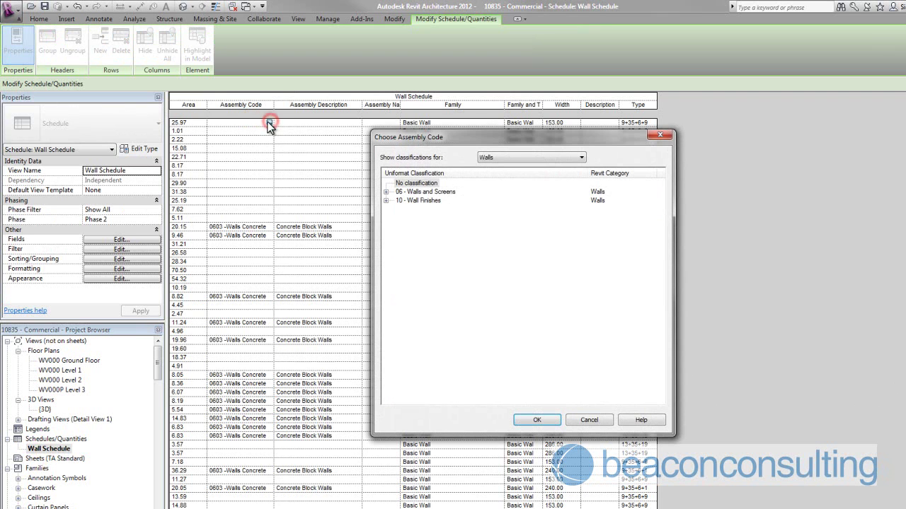
{"action": "left_click", "coordinate": [385, 191]}
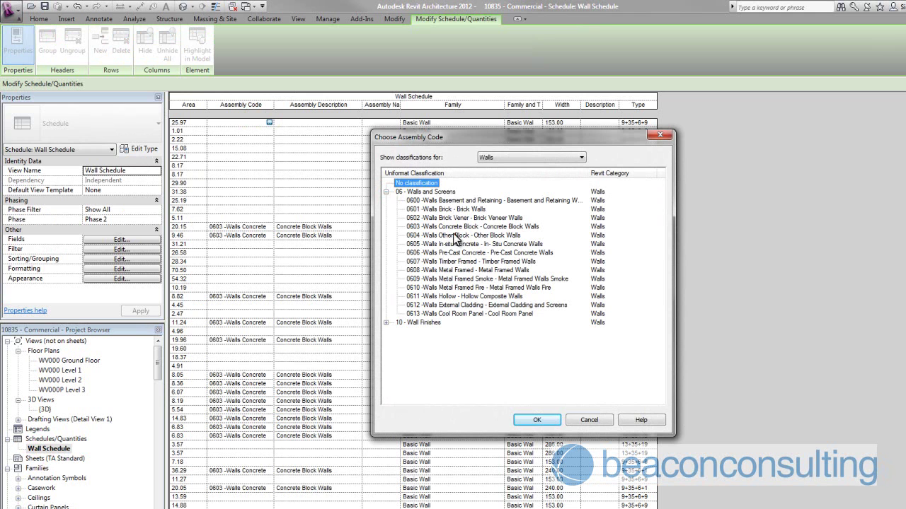
{"action": "left_click", "coordinate": [478, 226]}
{"action": "left_click", "coordinate": [537, 418]}
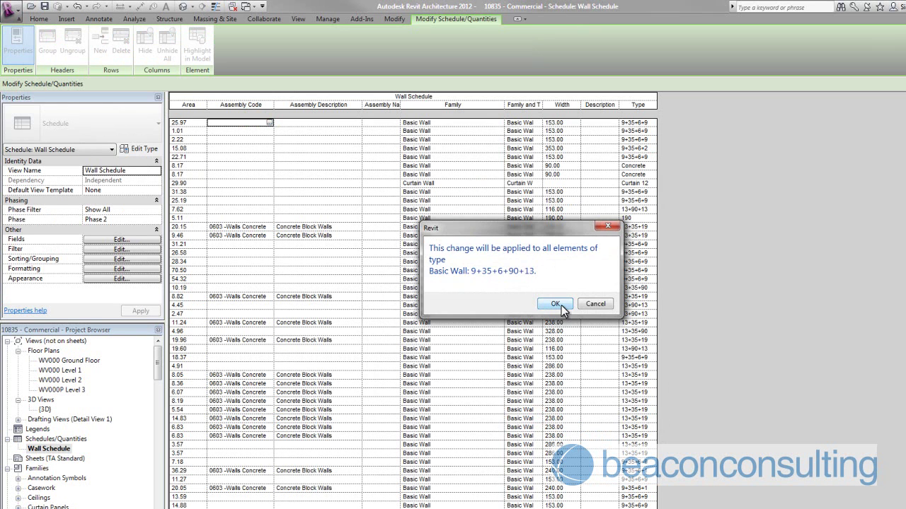
{"action": "left_click", "coordinate": [556, 305]}
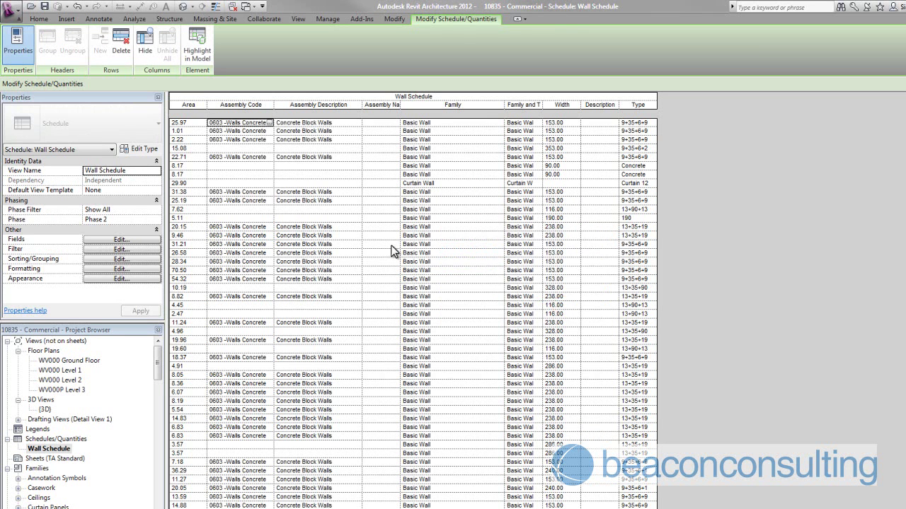
{"action": "left_click", "coordinate": [260, 147]}
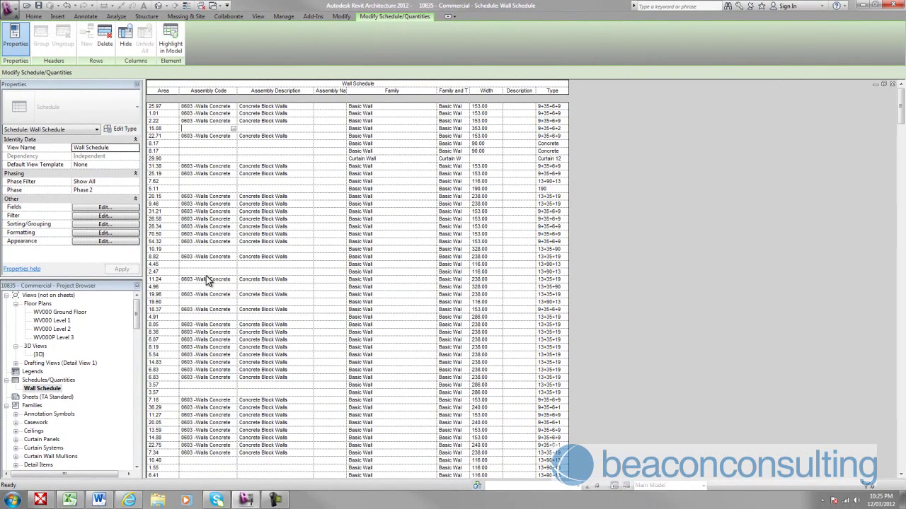
{"action": "left_click", "coordinate": [217, 272]}
{"action": "mouse_move", "coordinate": [901, 110]}
{"action": "left_mouse_down"}
{"action": "mouse_move", "coordinate": [900, 459]}
{"action": "mouse_move", "coordinate": [901, 113]}
{"action": "left_mouse_up"}
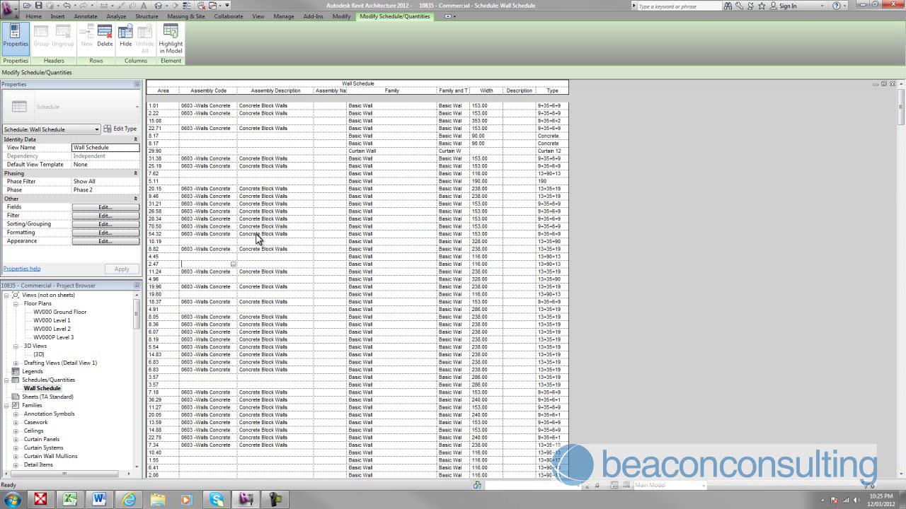